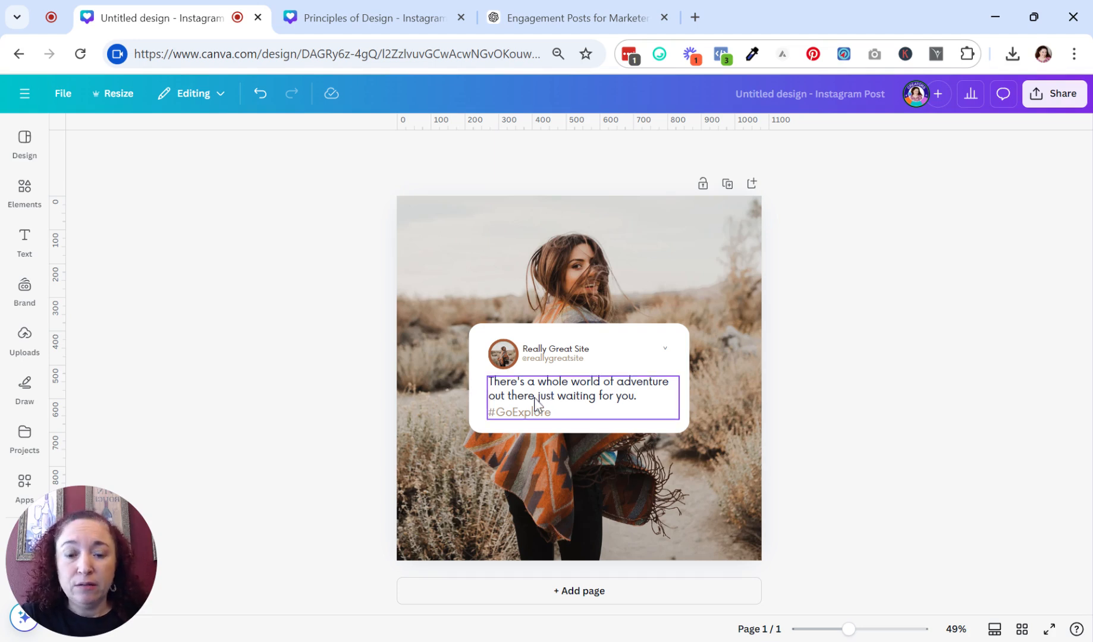
Switch to the ChatGPT conversation and review the table of 30 short inspirational quotes for digital creators and marketers.
{"action": "left_click", "coordinate": [570, 407]}
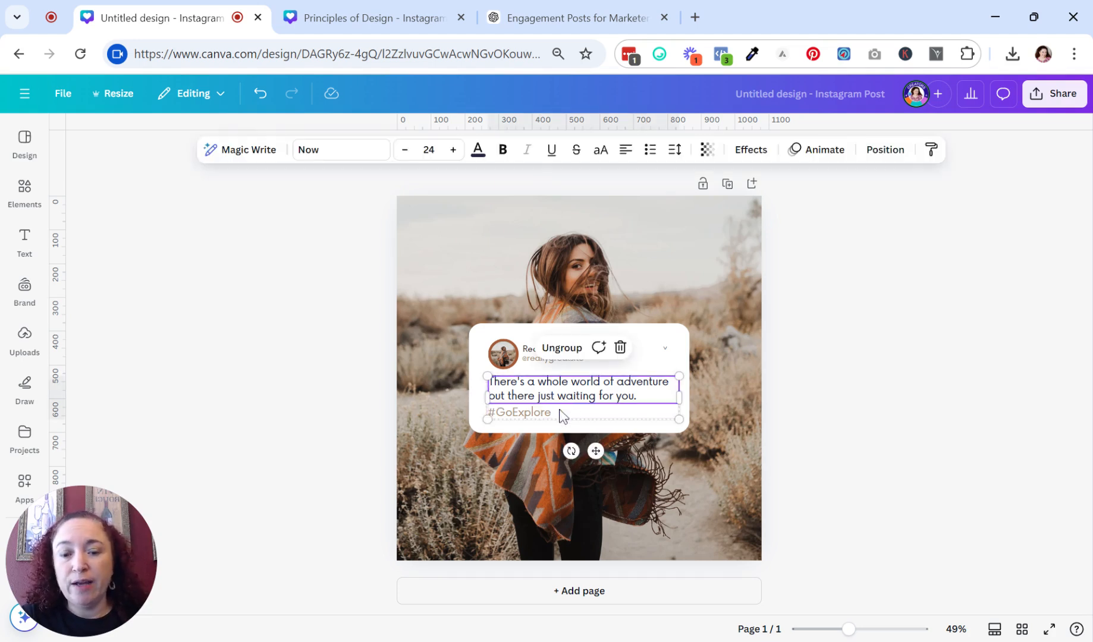
{"action": "left_click", "coordinate": [566, 21]}
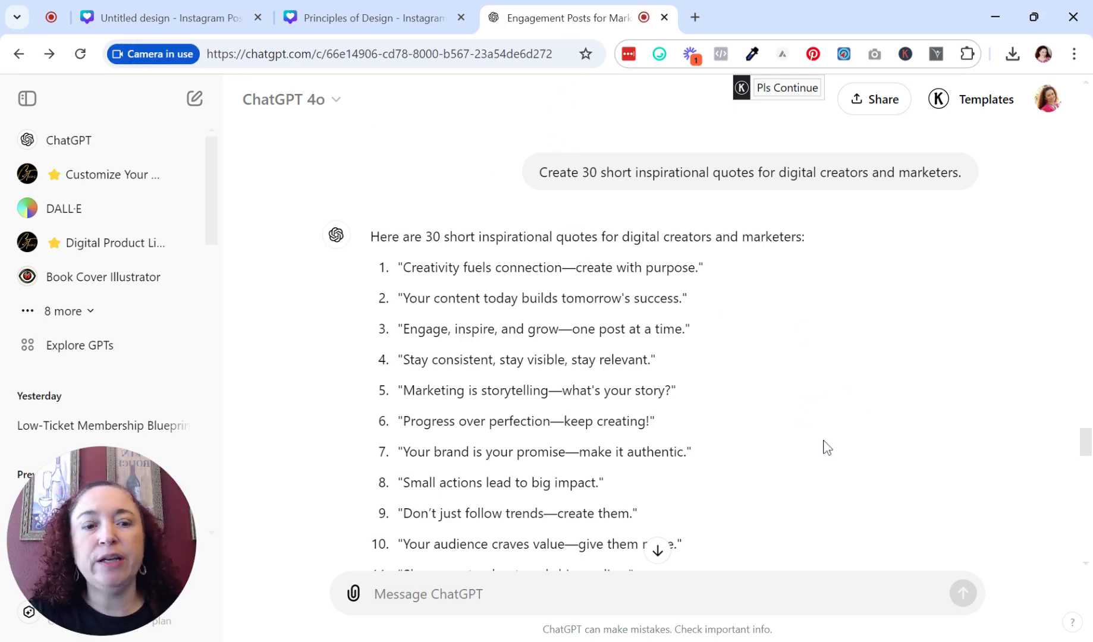
{"action": "scroll", "coordinate": [828, 447], "scroll_direction": "up", "scroll_amount": 2}
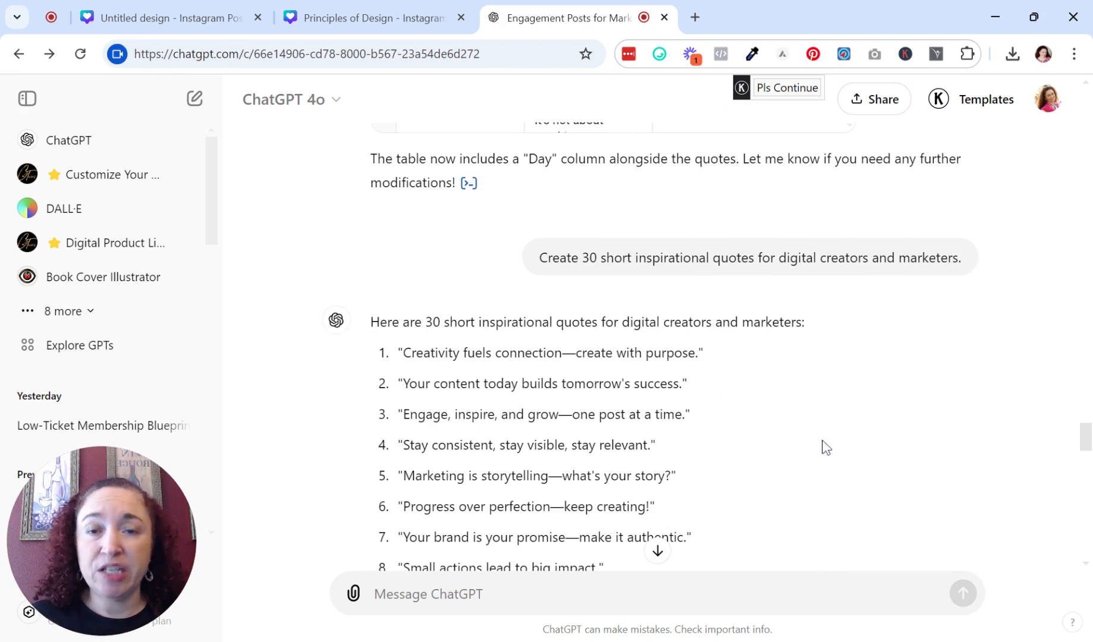
{"action": "scroll", "coordinate": [827, 447], "scroll_direction": "down", "scroll_amount": 2}
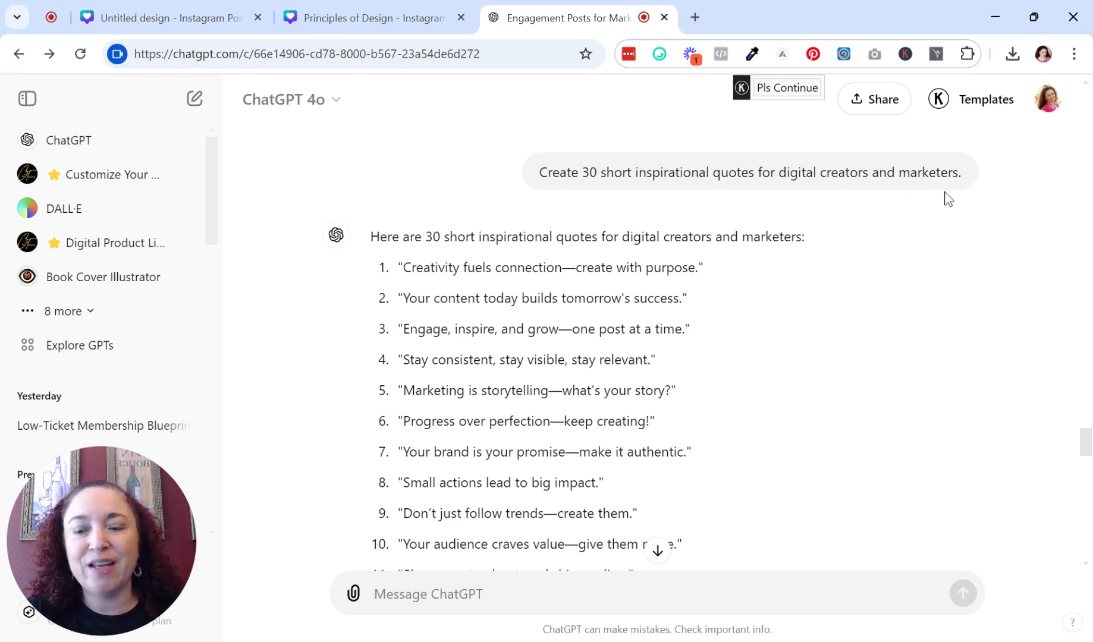
{"action": "scroll", "coordinate": [639, 342], "scroll_direction": "down", "scroll_amount": 7}
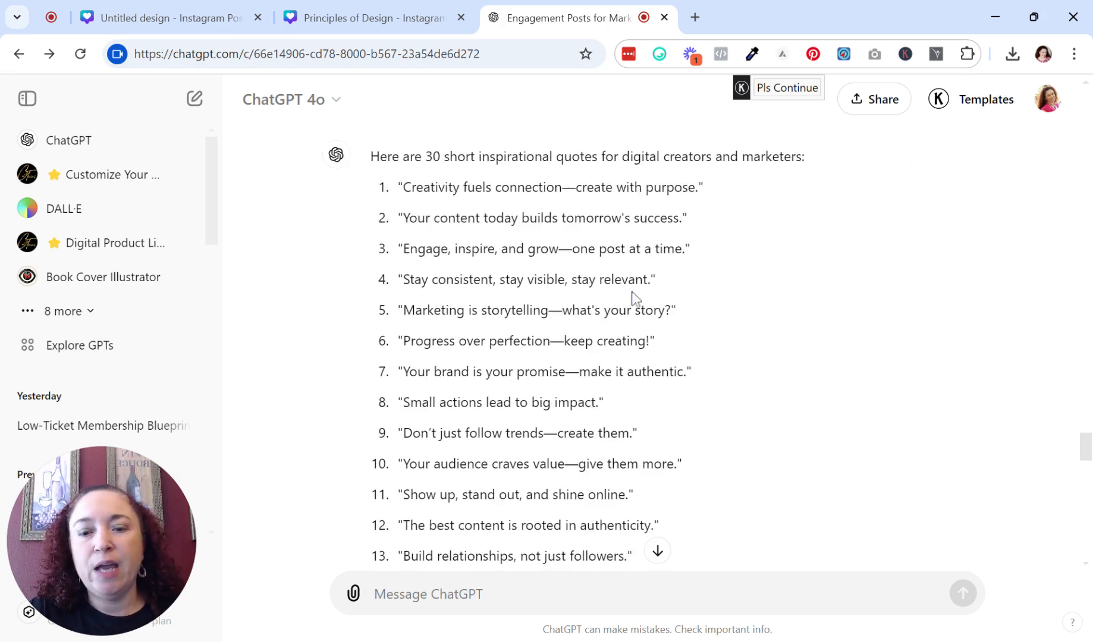
{"action": "scroll", "coordinate": [640, 342], "scroll_direction": "down", "scroll_amount": 7}
{"action": "scroll", "coordinate": [639, 342], "scroll_direction": "up", "scroll_amount": 4}
{"action": "scroll", "coordinate": [639, 342], "scroll_direction": "down", "scroll_amount": 4}
{"action": "scroll", "coordinate": [649, 347], "scroll_direction": "down", "scroll_amount": 2}
{"action": "scroll", "coordinate": [676, 344], "scroll_direction": "down", "scroll_amount": 2}
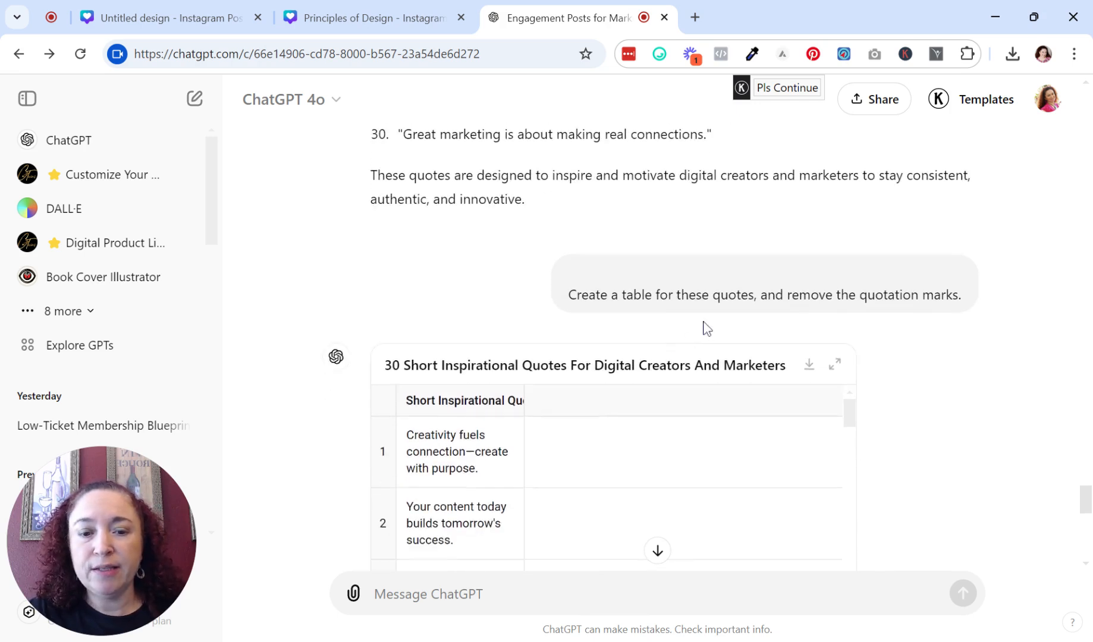
{"action": "scroll", "coordinate": [703, 326], "scroll_direction": "down", "scroll_amount": 2}
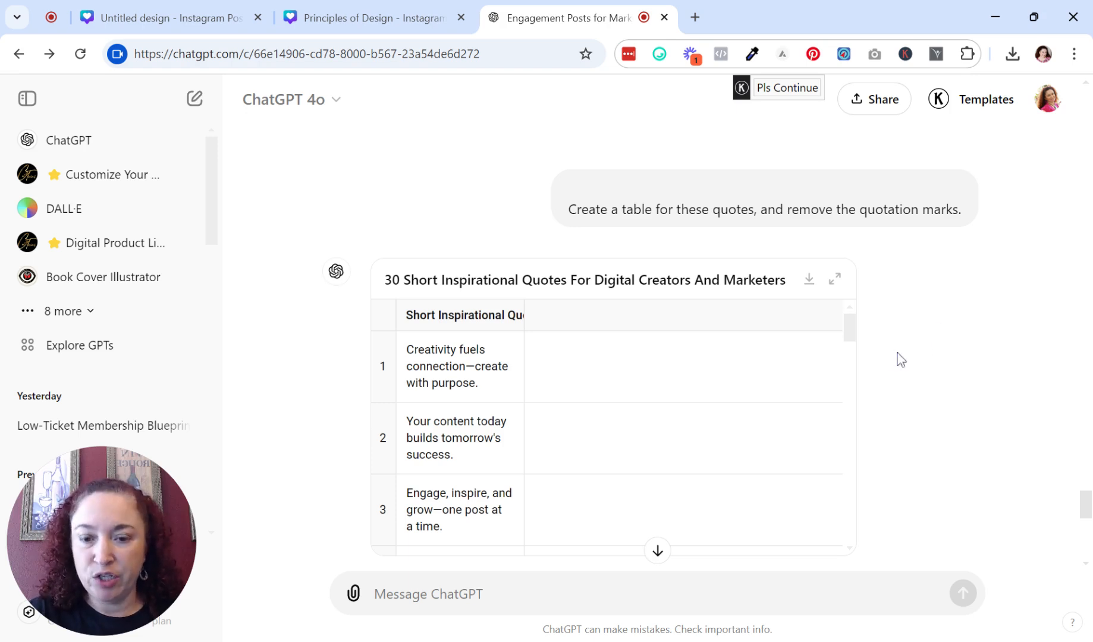
{"action": "scroll", "coordinate": [486, 202], "scroll_direction": "down", "scroll_amount": 2}
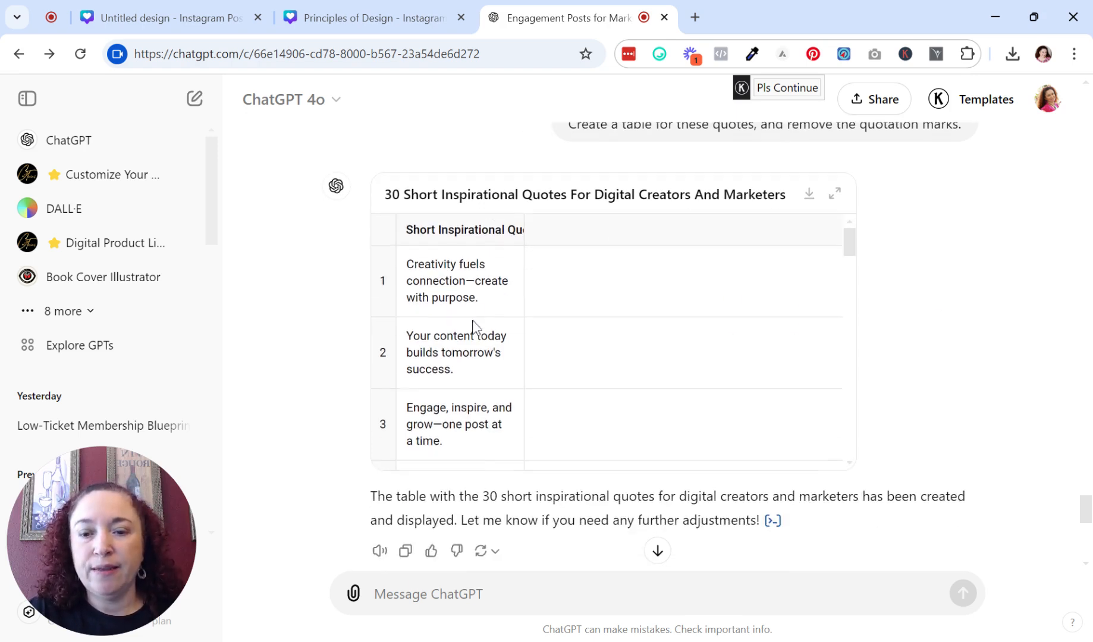
{"action": "scroll", "coordinate": [476, 291], "scroll_direction": "up", "scroll_amount": 5}
{"action": "scroll", "coordinate": [510, 185], "scroll_direction": "down", "scroll_amount": 5}
{"action": "scroll", "coordinate": [488, 300], "scroll_direction": "down", "scroll_amount": 20}
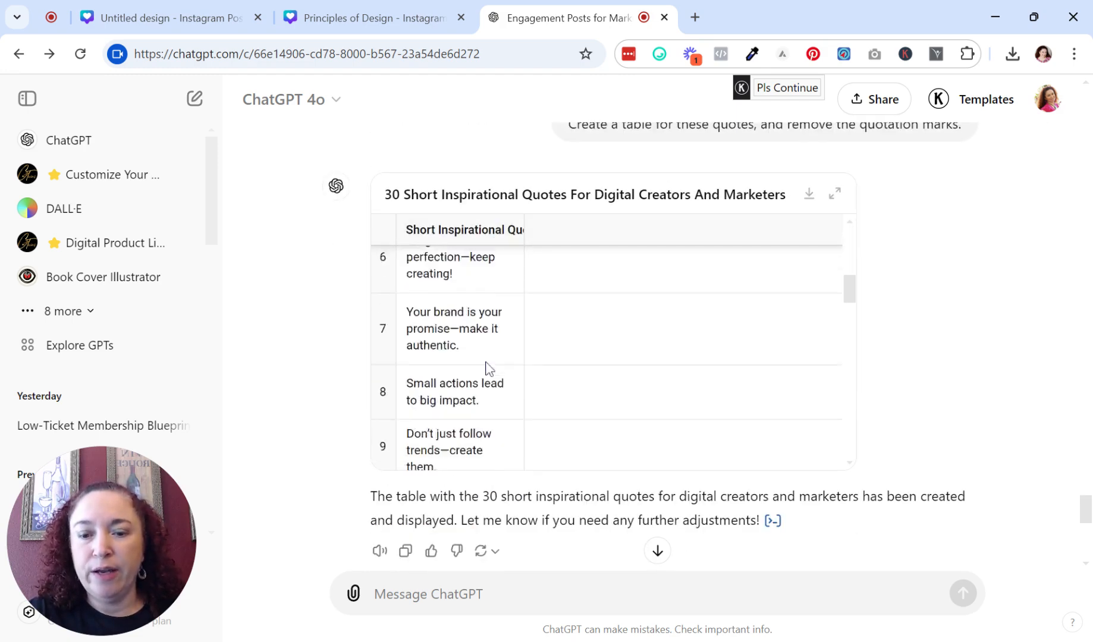
{"action": "scroll", "coordinate": [508, 390], "scroll_direction": "down", "scroll_amount": 5}
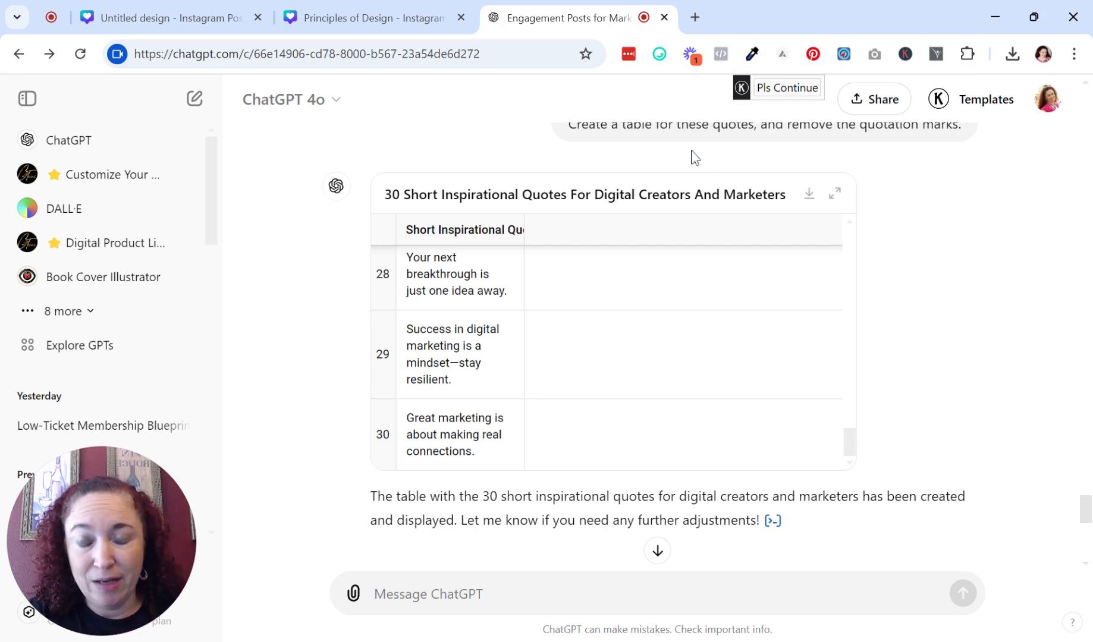
Return to the Canva design and open the Bulk create app by searching the apps for bulk.
{"action": "left_click", "coordinate": [148, 16]}
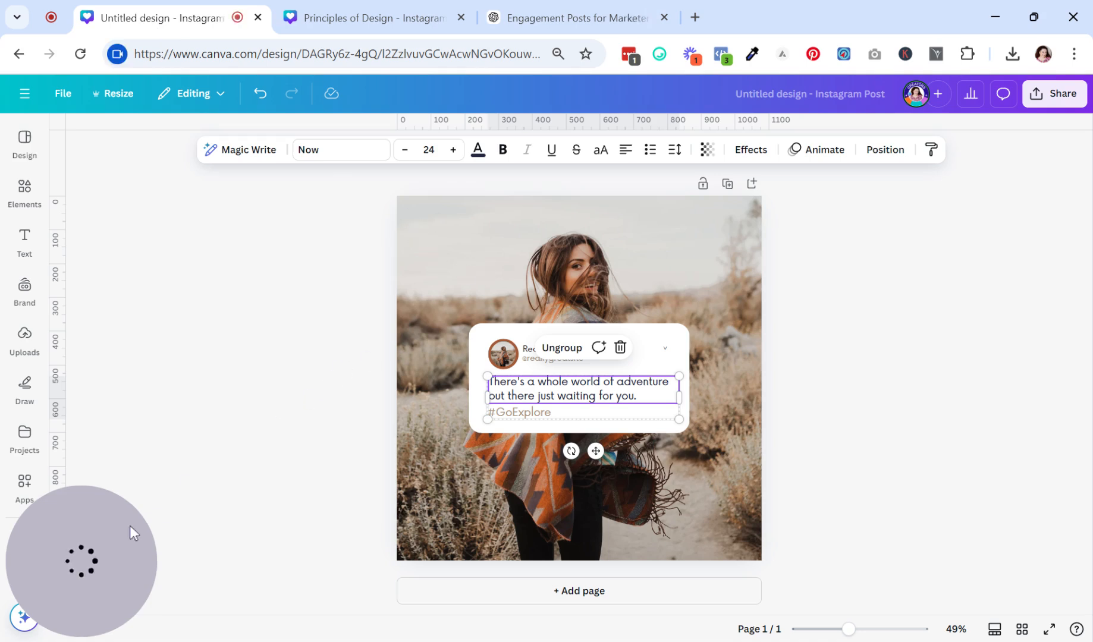
{"action": "left_click_drag", "start_coordinate": [106, 544], "coordinate": [1030, 524]}
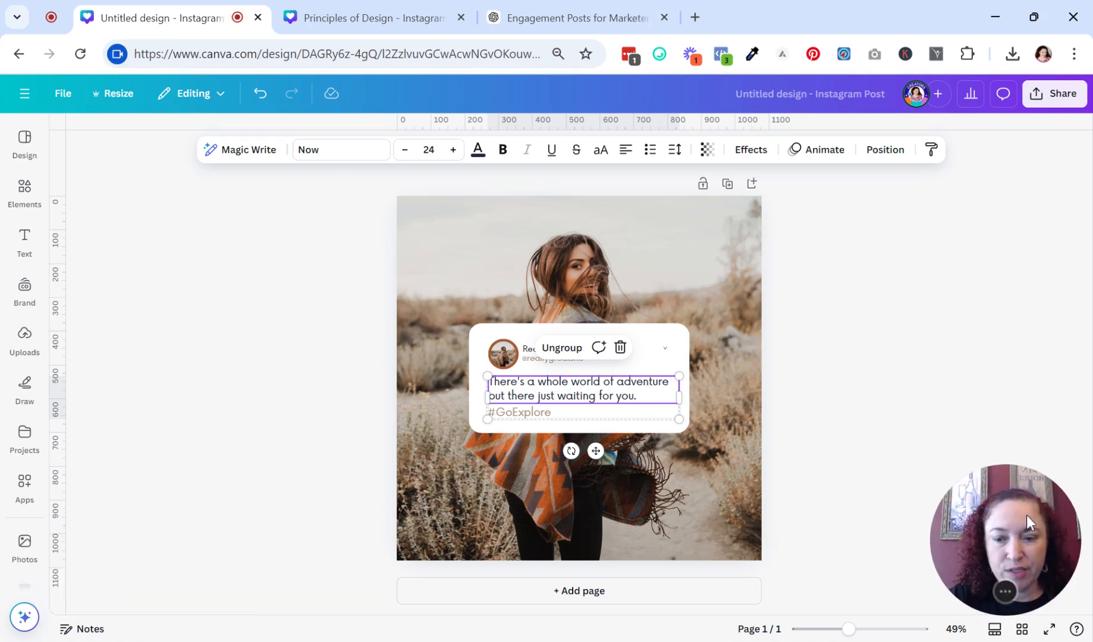
{"action": "left_click", "coordinate": [25, 491]}
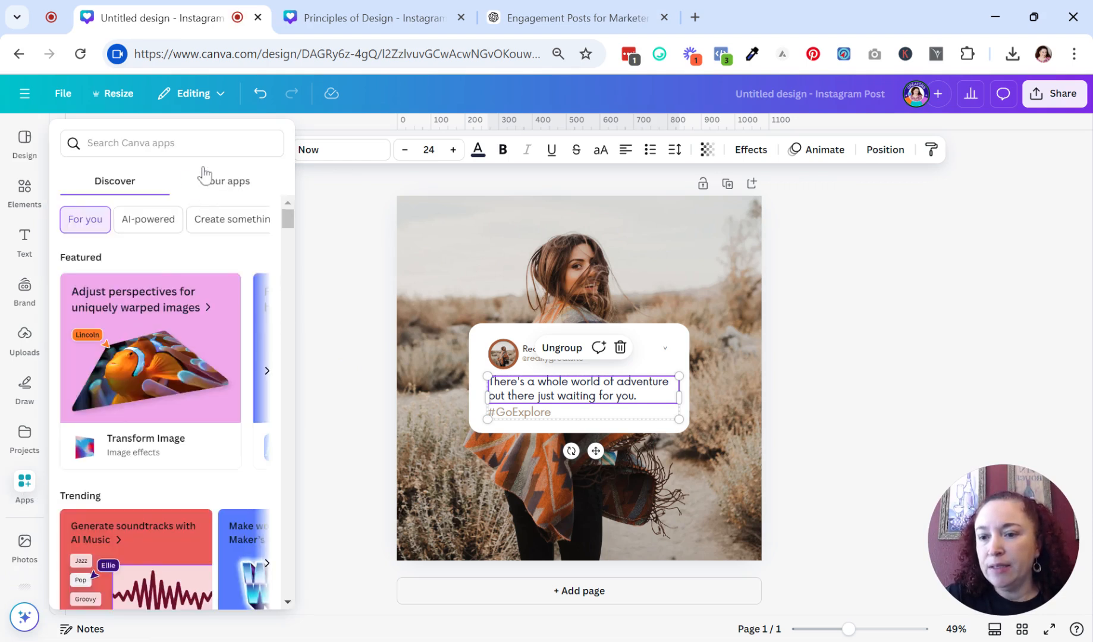
{"action": "type", "text": "bulkcreate"}
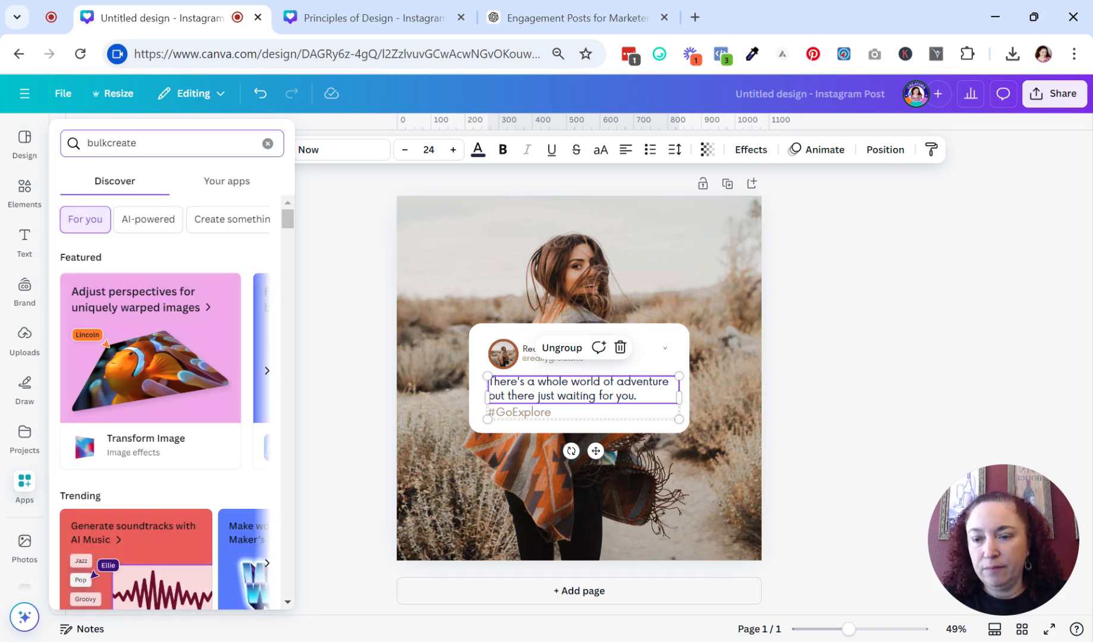
{"action": "key", "text": "Return"}
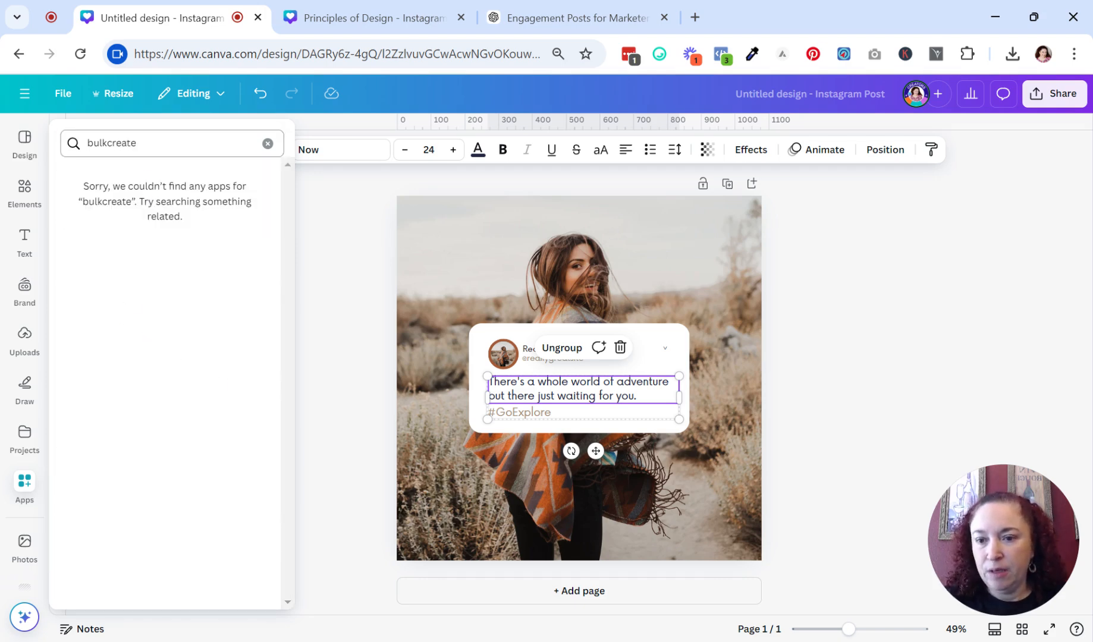
{"action": "left_click", "coordinate": [267, 144]}
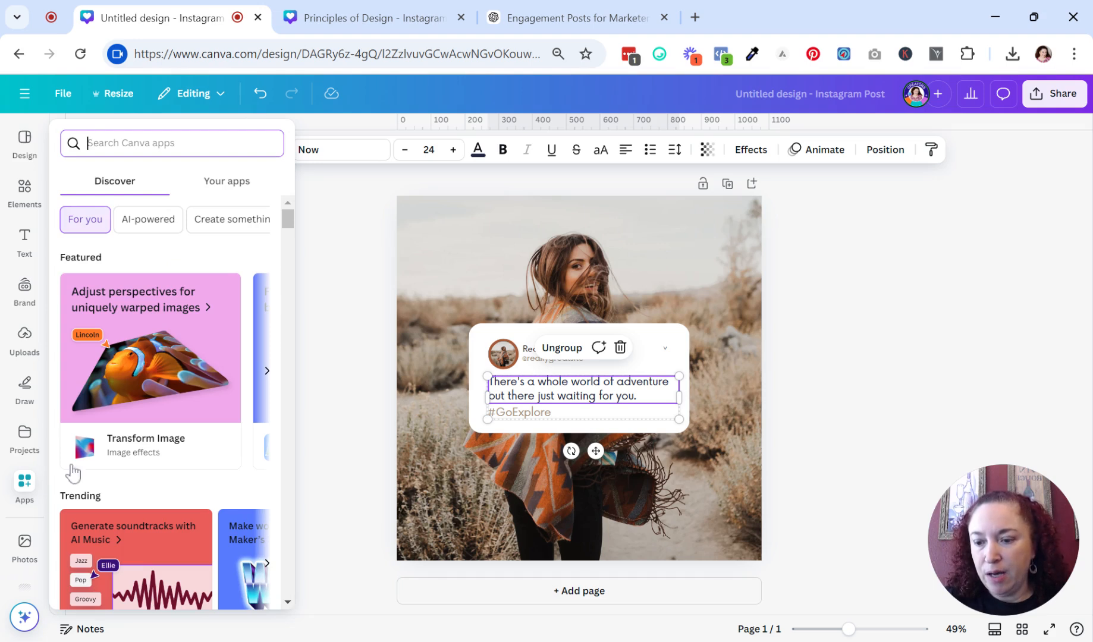
{"action": "type", "text": "b"}
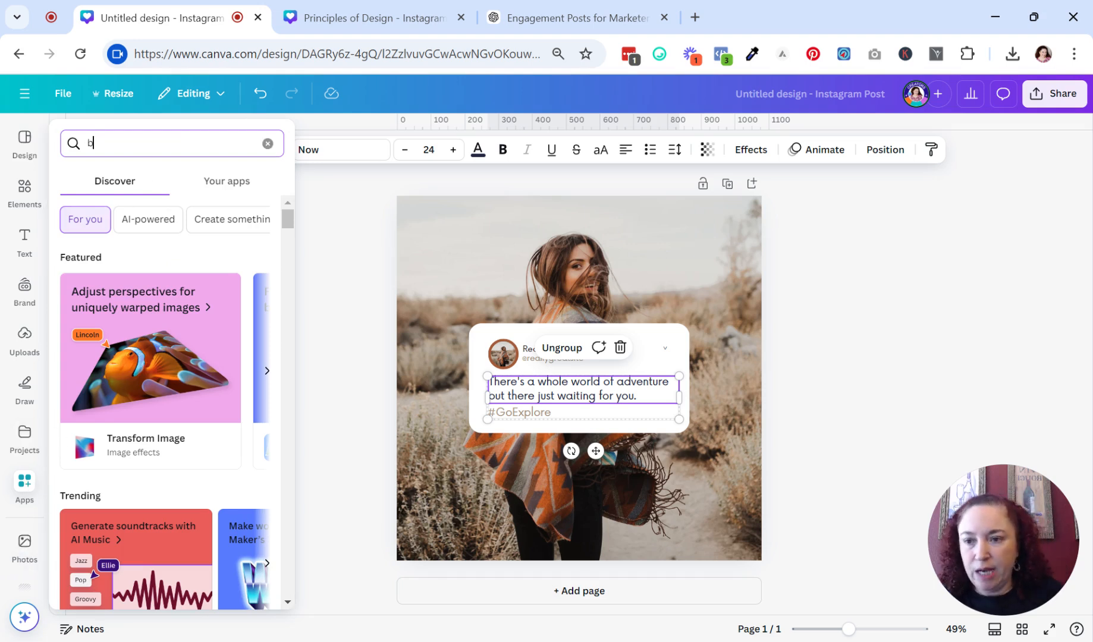
{"action": "type", "text": "ulk"}
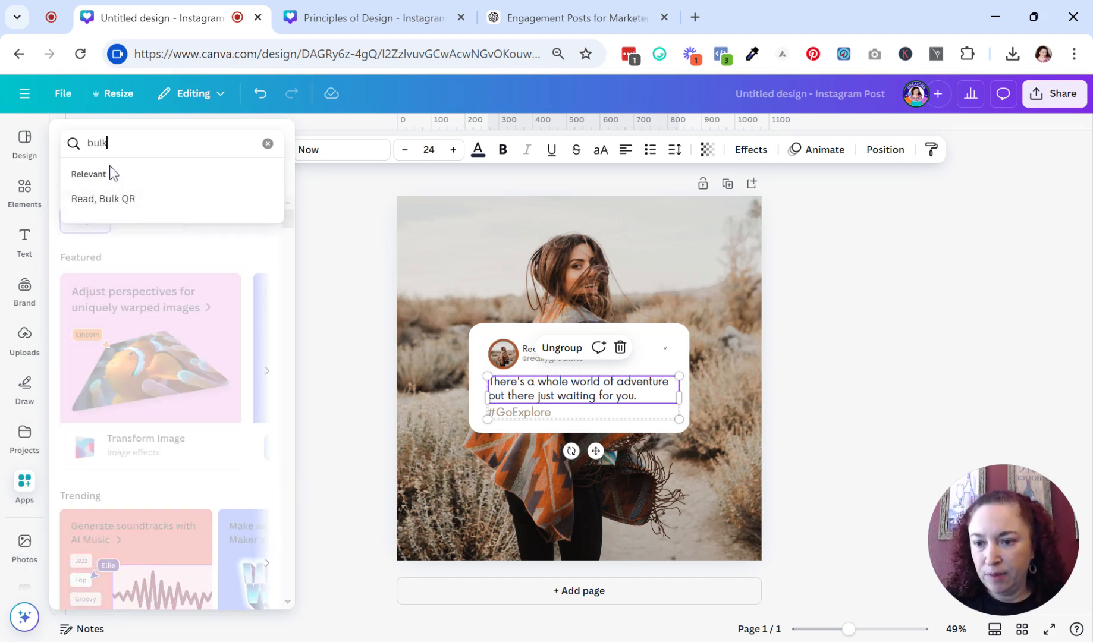
{"action": "key", "text": "Return"}
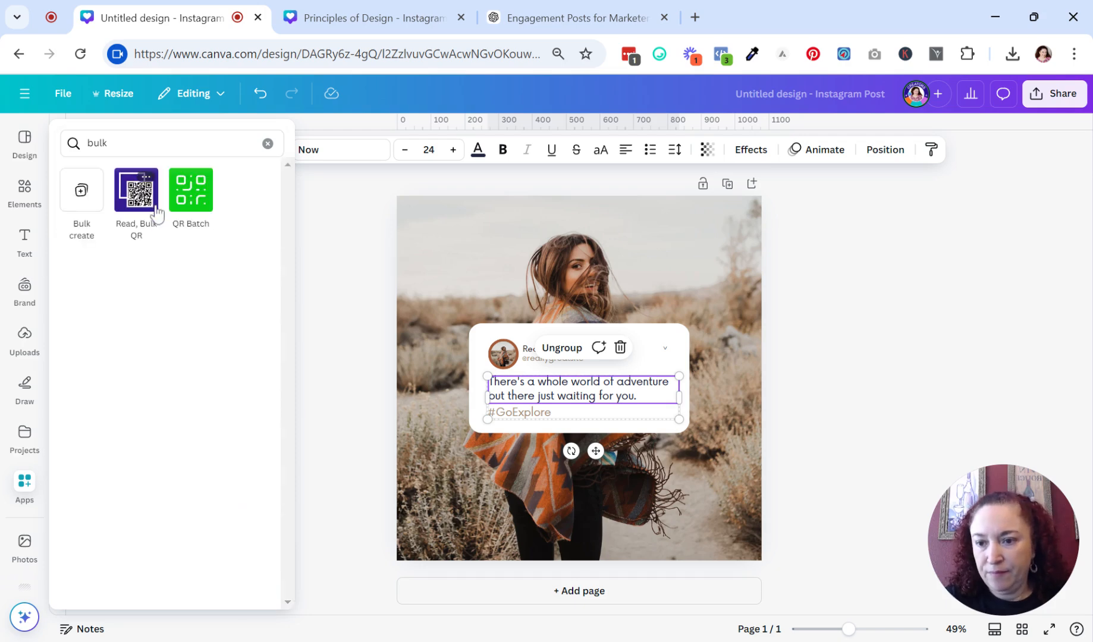
{"action": "left_click", "coordinate": [82, 190]}
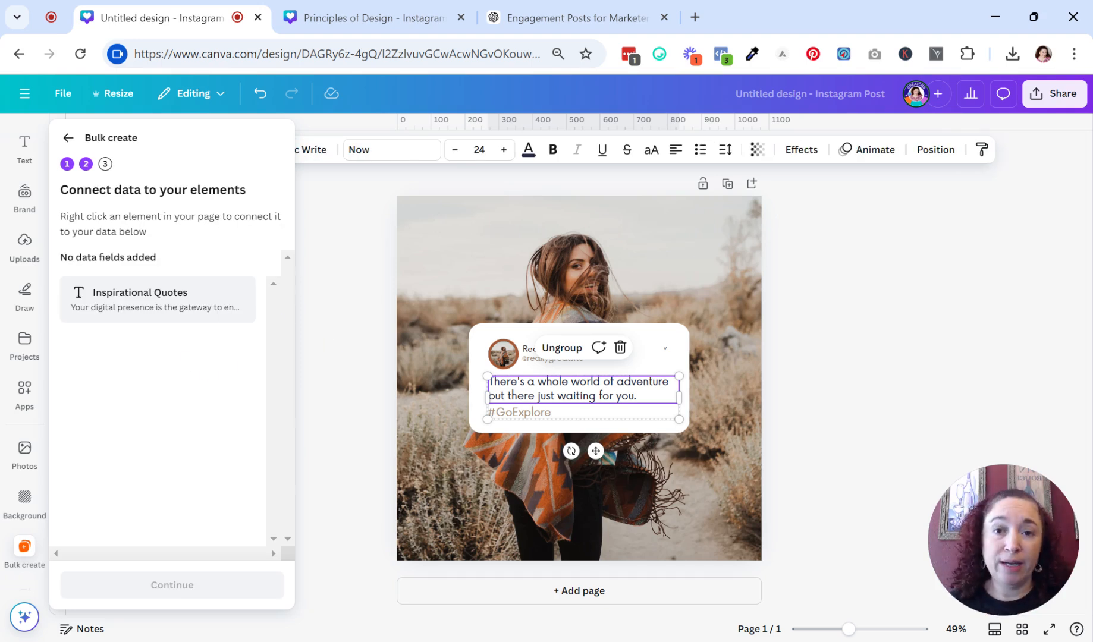
Connect the post's caption text to the Inspirational Quotes data field and generate 10 designs from it.
{"action": "key", "text": "ctrl+a"}
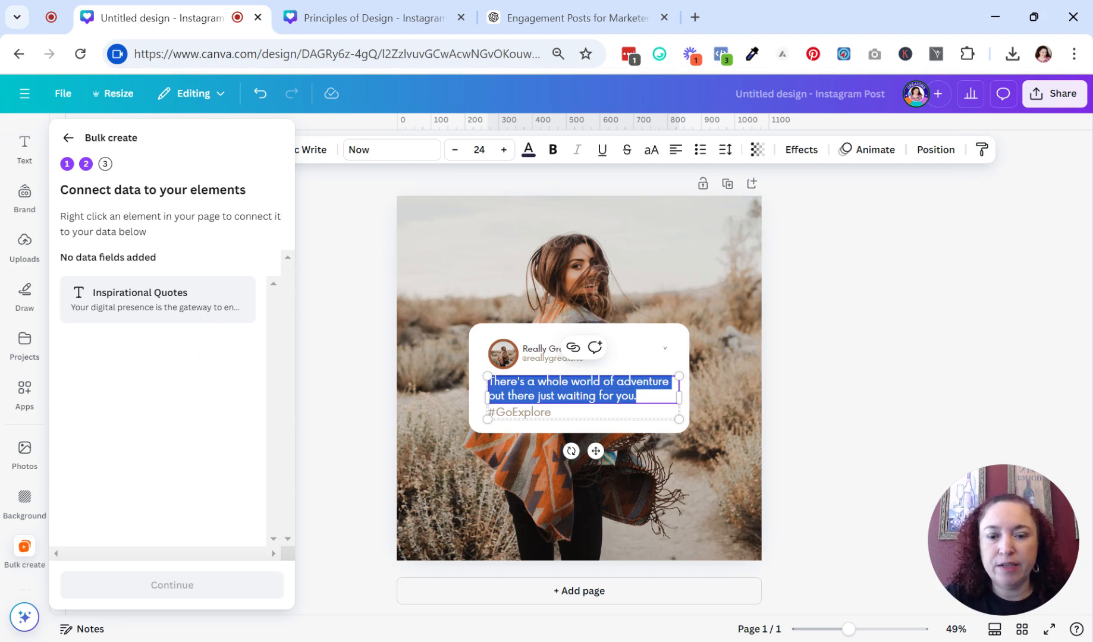
{"action": "left_click", "coordinate": [516, 452]}
{"action": "right_click", "coordinate": [556, 392]}
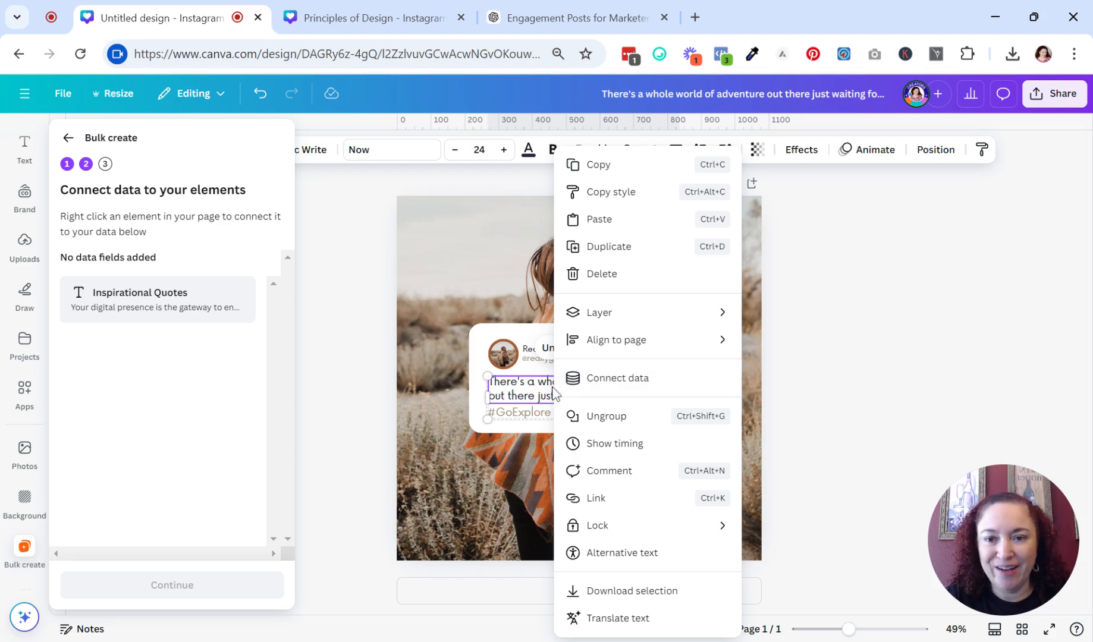
{"action": "left_click", "coordinate": [610, 386]}
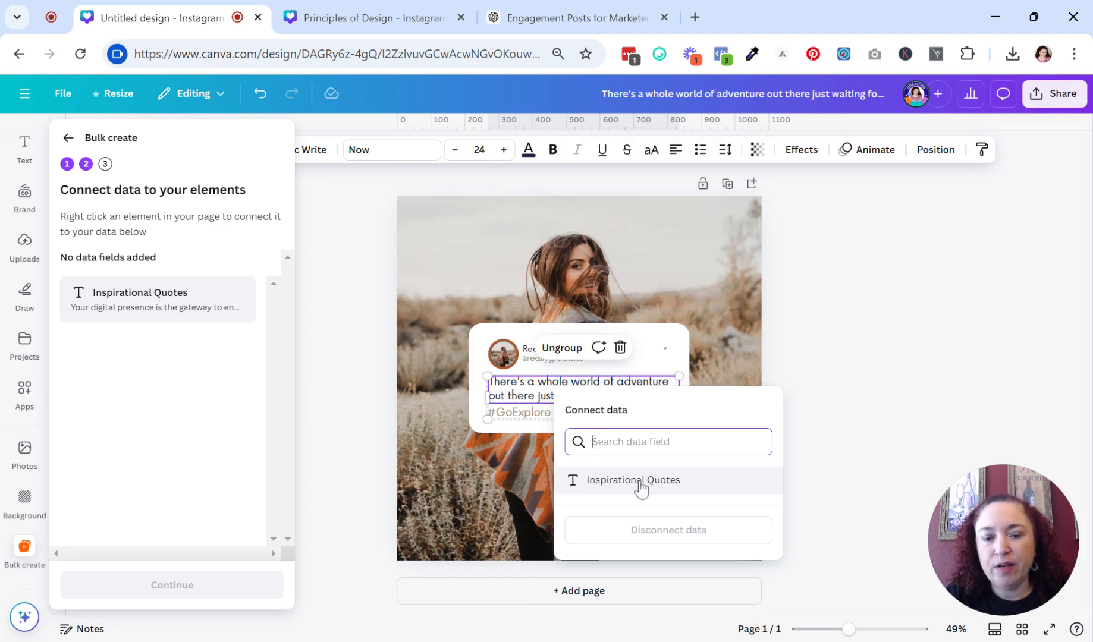
{"action": "left_click", "coordinate": [614, 487]}
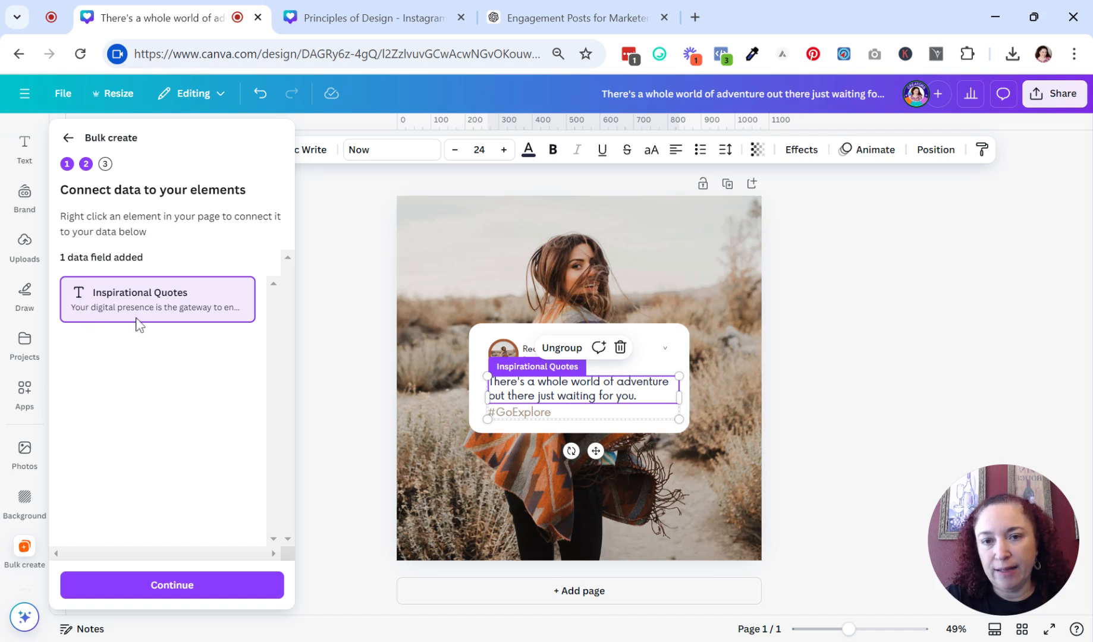
{"action": "left_click", "coordinate": [167, 586]}
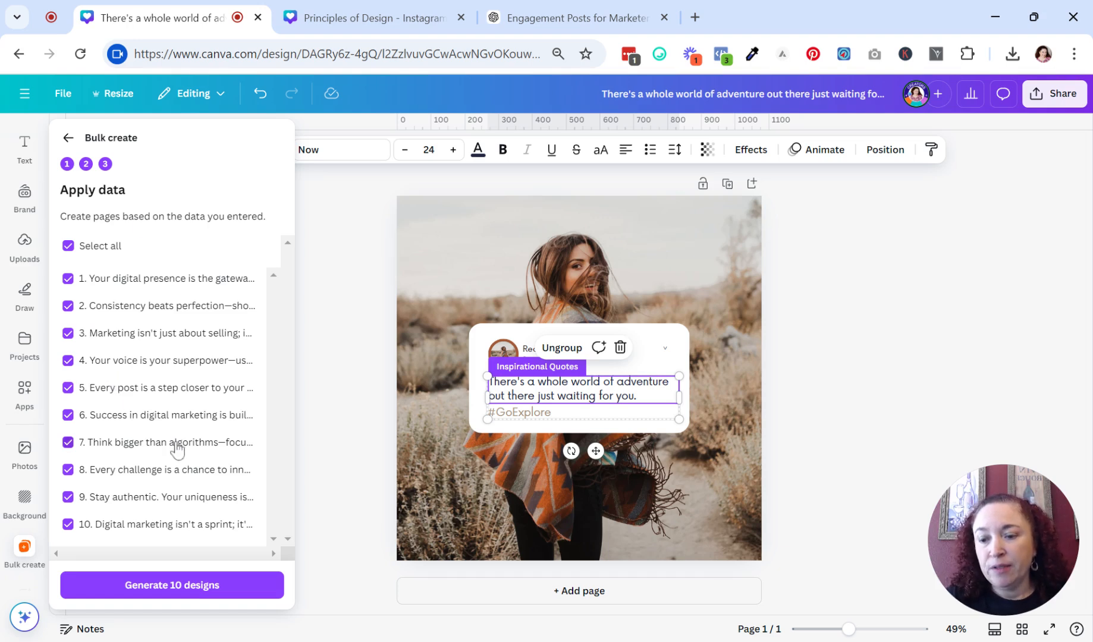
{"action": "left_click", "coordinate": [156, 586]}
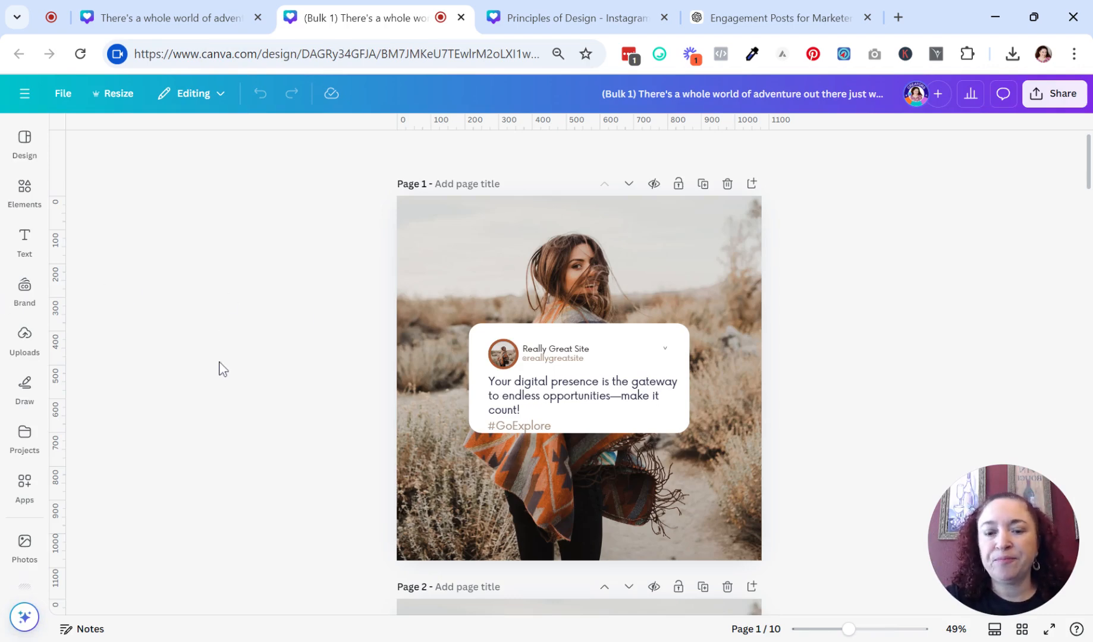
Scroll through the ten generated pages to review each quote in the post card.
{"action": "scroll", "coordinate": [232, 452], "scroll_direction": "down", "scroll_amount": 8}
{"action": "scroll", "coordinate": [238, 467], "scroll_direction": "down", "scroll_amount": 15}
{"action": "scroll", "coordinate": [242, 465], "scroll_direction": "down", "scroll_amount": 15}
{"action": "scroll", "coordinate": [248, 464], "scroll_direction": "down", "scroll_amount": 15}
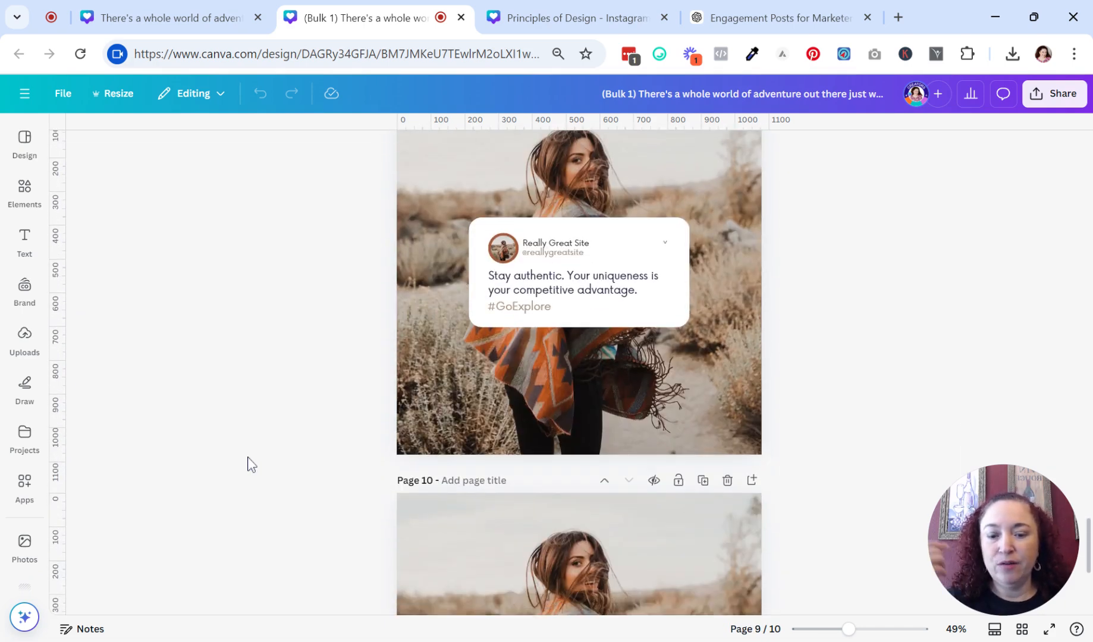
{"action": "scroll", "coordinate": [248, 464], "scroll_direction": "down", "scroll_amount": 5}
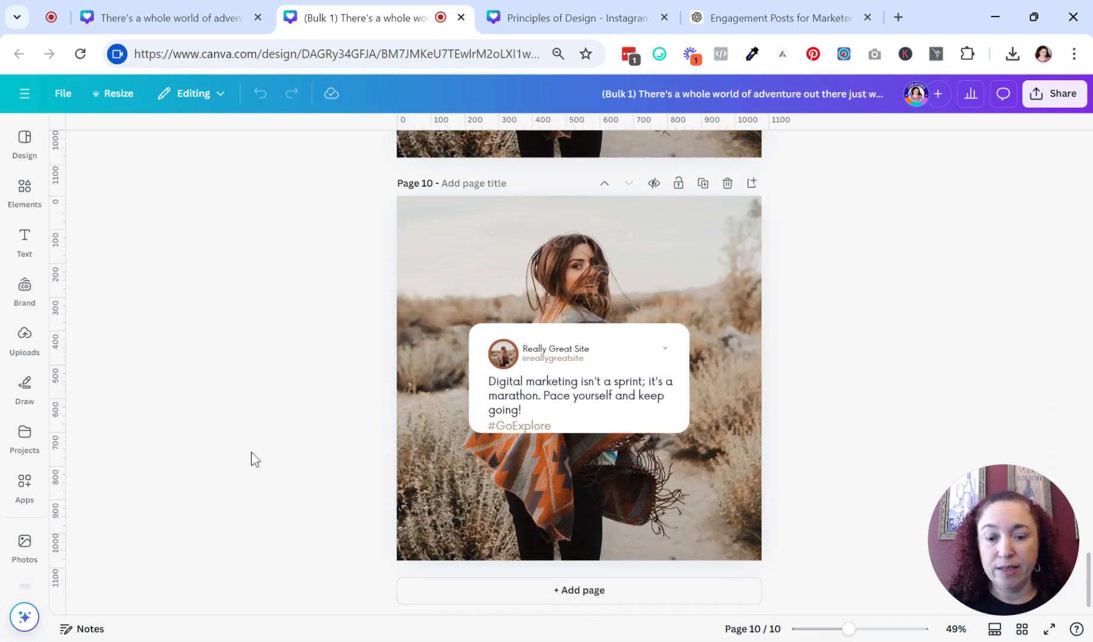
{"action": "scroll", "coordinate": [225, 438], "scroll_direction": "up", "scroll_amount": 20}
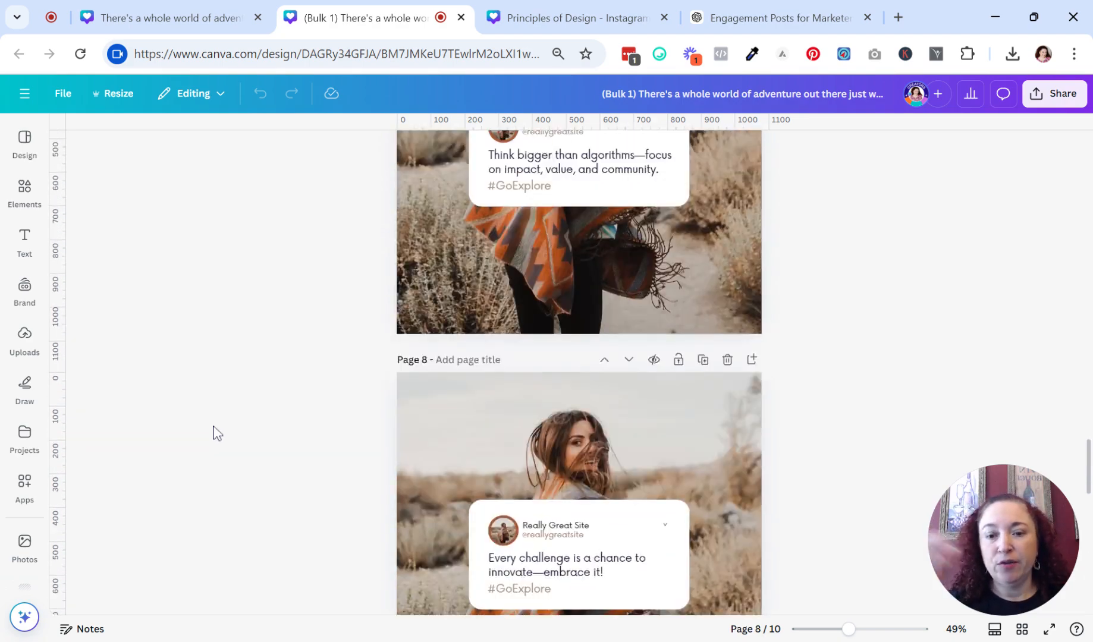
{"action": "scroll", "coordinate": [208, 418], "scroll_direction": "up", "scroll_amount": 15}
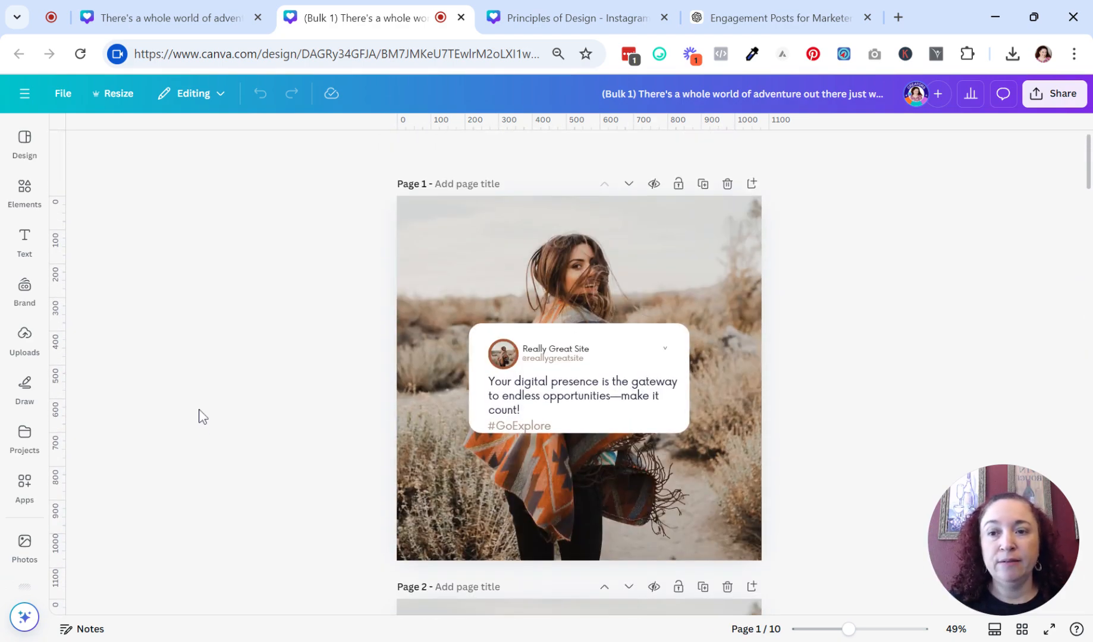
{"action": "scroll", "coordinate": [188, 400], "scroll_direction": "down", "scroll_amount": 2}
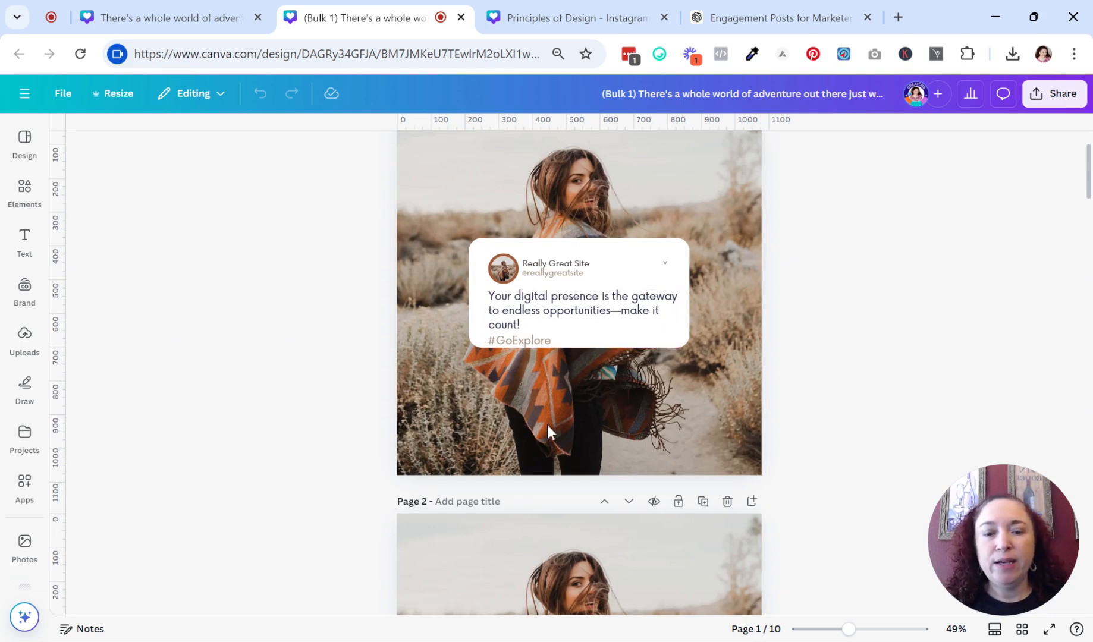
Narrow the caption text box on page 1 slightly so the quote rewraps, then review the following pages.
{"action": "left_click", "coordinate": [527, 333]}
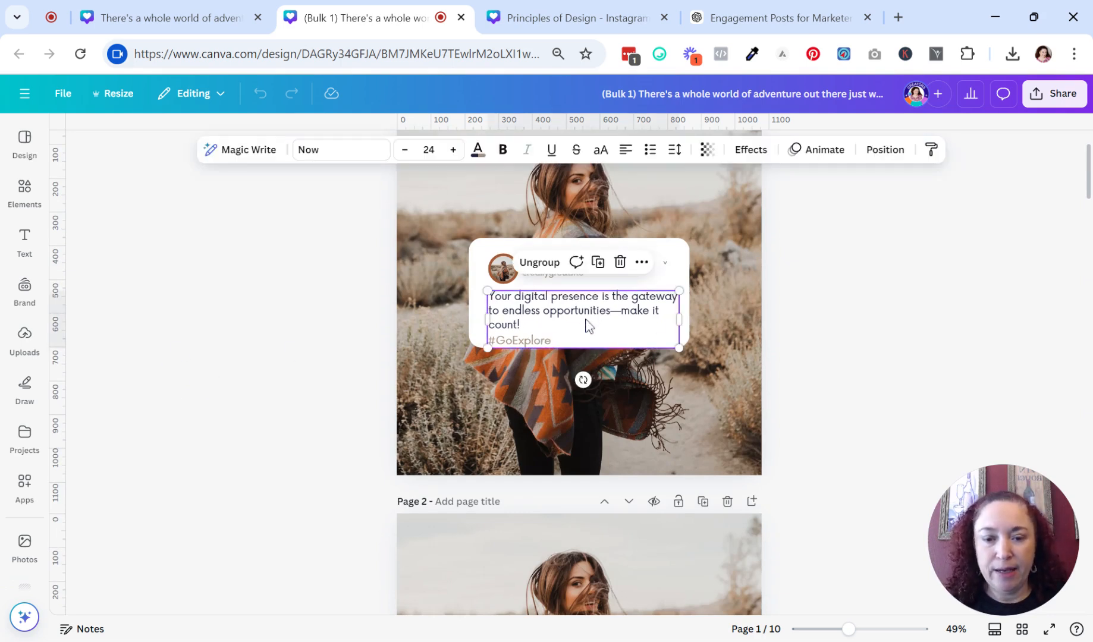
{"action": "left_click_drag", "start_coordinate": [680, 319], "coordinate": [676, 319]}
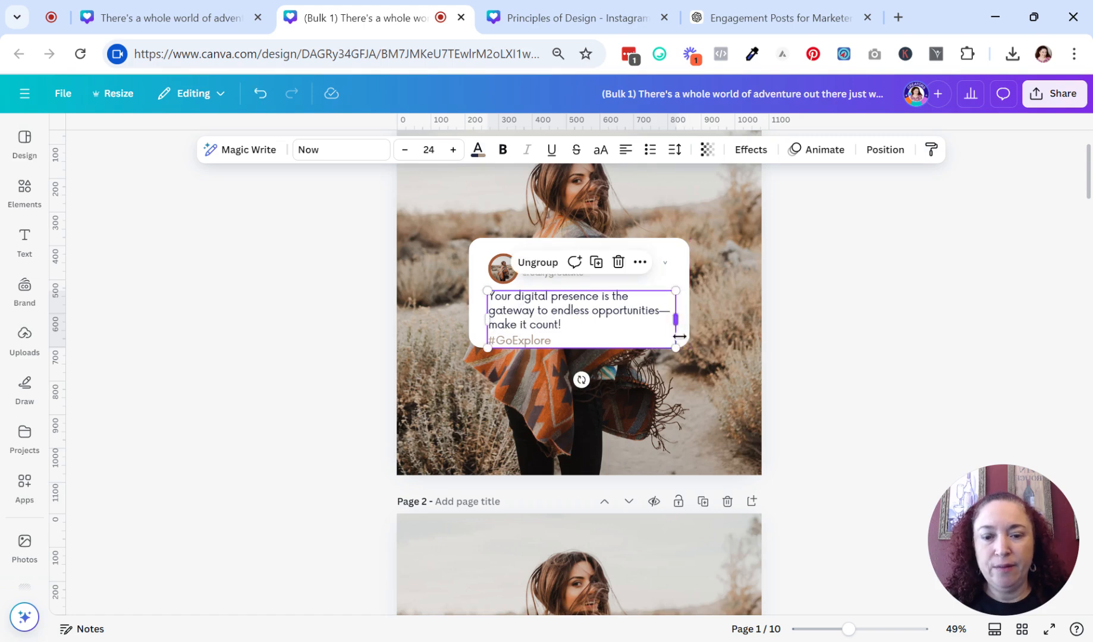
{"action": "left_click", "coordinate": [605, 392]}
{"action": "scroll", "coordinate": [597, 423], "scroll_direction": "down", "scroll_amount": 10}
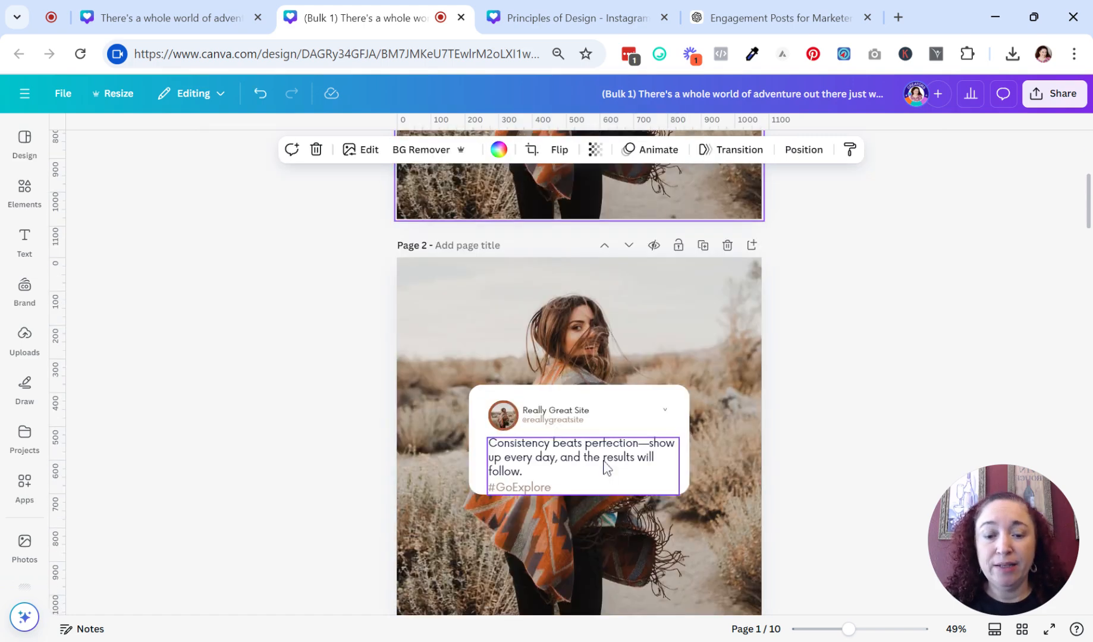
{"action": "scroll", "coordinate": [607, 442], "scroll_direction": "down", "scroll_amount": 5}
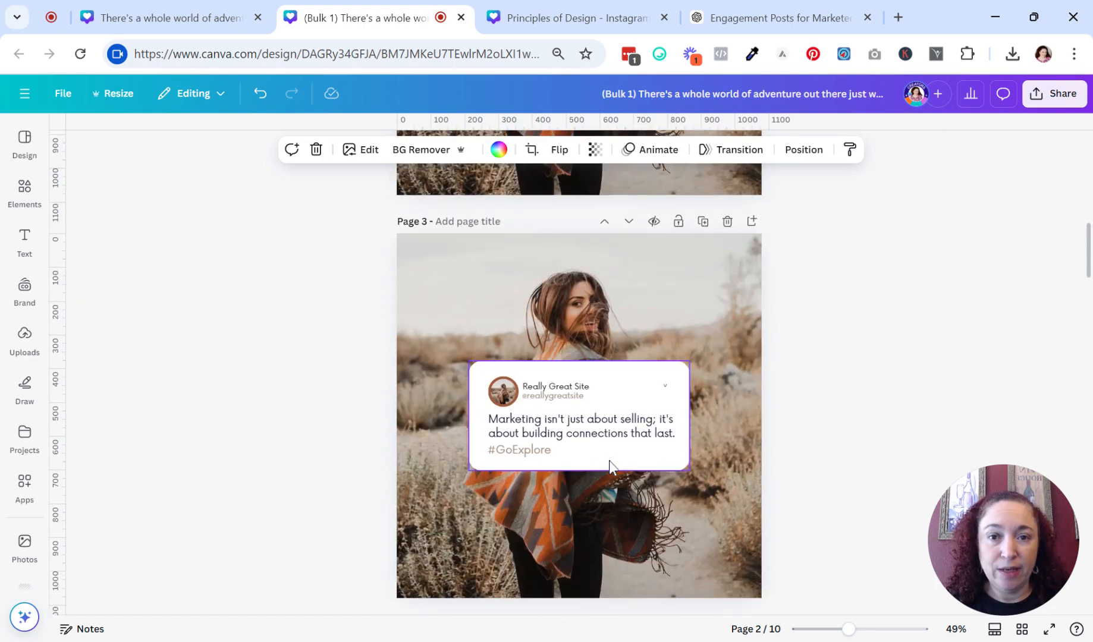
Replace the background photo on page 1 with a green leaves and grass image from Photos.
{"action": "scroll", "coordinate": [599, 433], "scroll_direction": "down", "scroll_amount": 5}
{"action": "scroll", "coordinate": [600, 431], "scroll_direction": "down", "scroll_amount": 2}
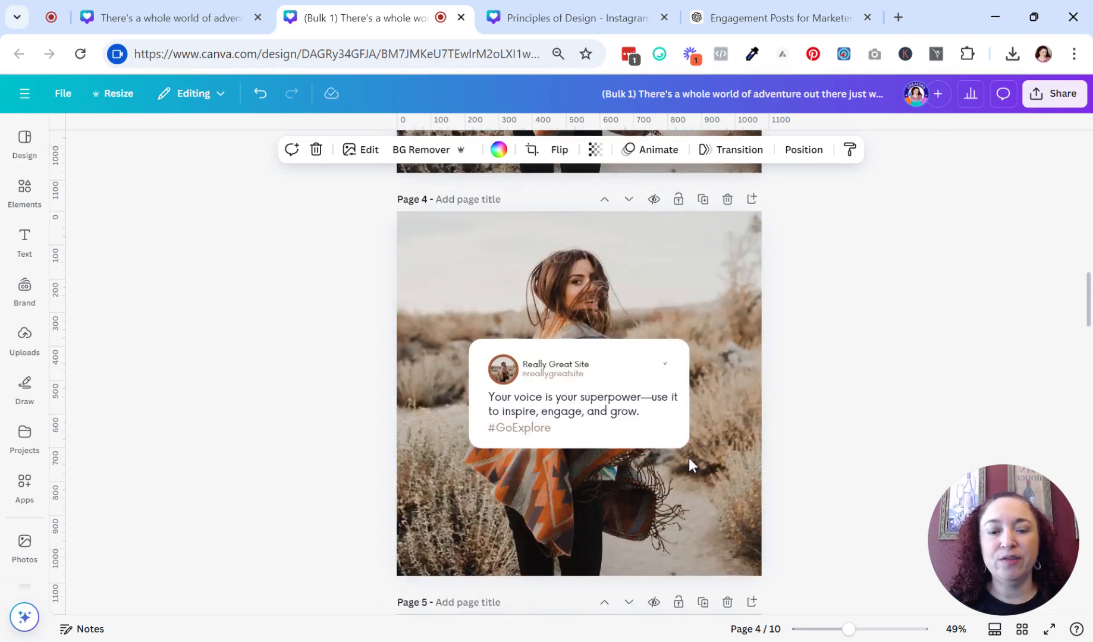
{"action": "scroll", "coordinate": [688, 458], "scroll_direction": "up", "scroll_amount": 14}
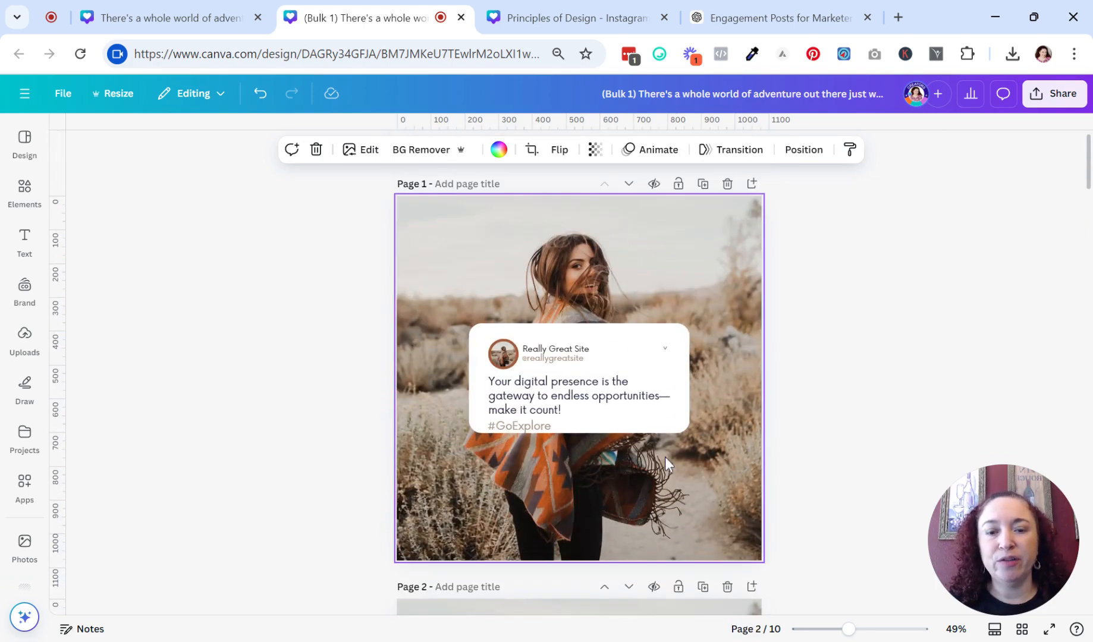
{"action": "left_click", "coordinate": [14, 505]}
{"action": "left_click", "coordinate": [15, 541]}
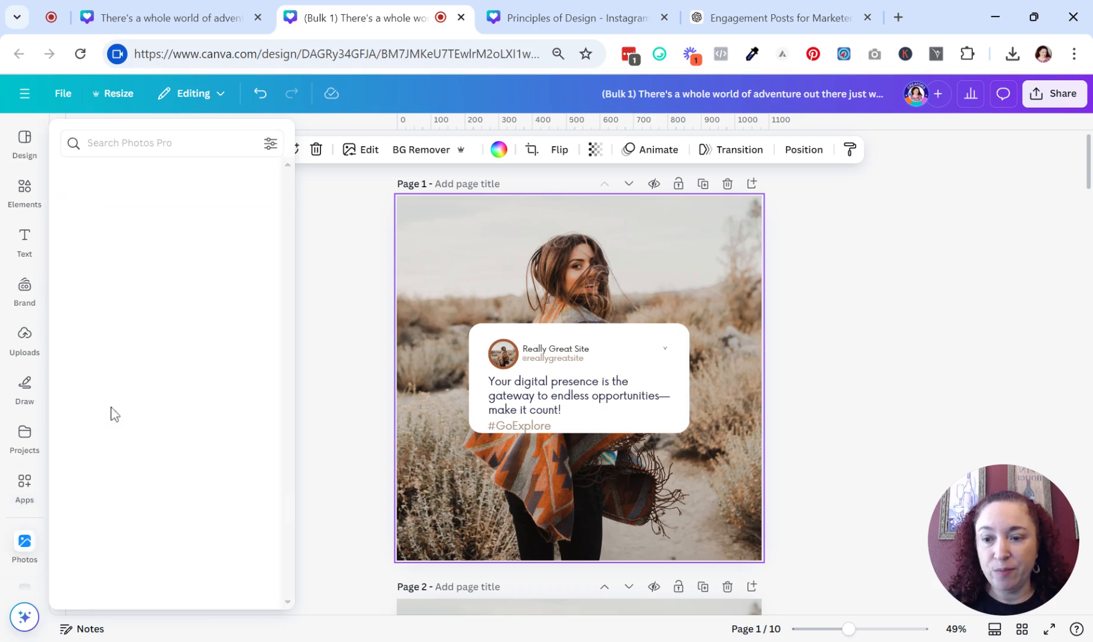
{"action": "left_click", "coordinate": [92, 264]}
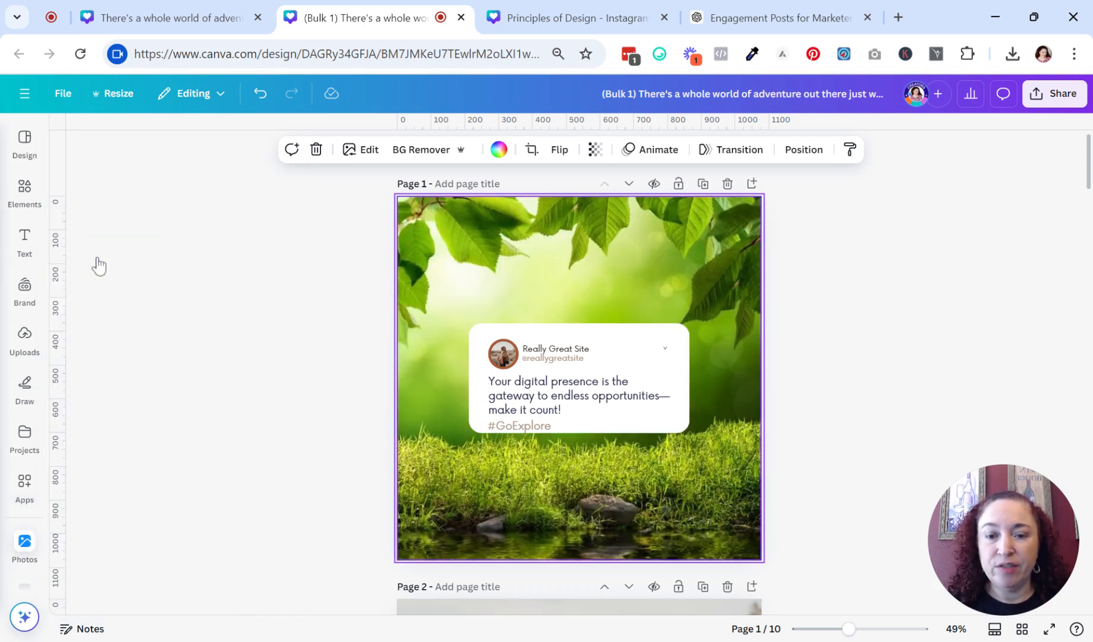
Replace the background photo on page 2 with a green bokeh image from the recently used photos.
{"action": "scroll", "coordinate": [334, 361], "scroll_direction": "down", "scroll_amount": 6}
{"action": "left_click", "coordinate": [13, 191]}
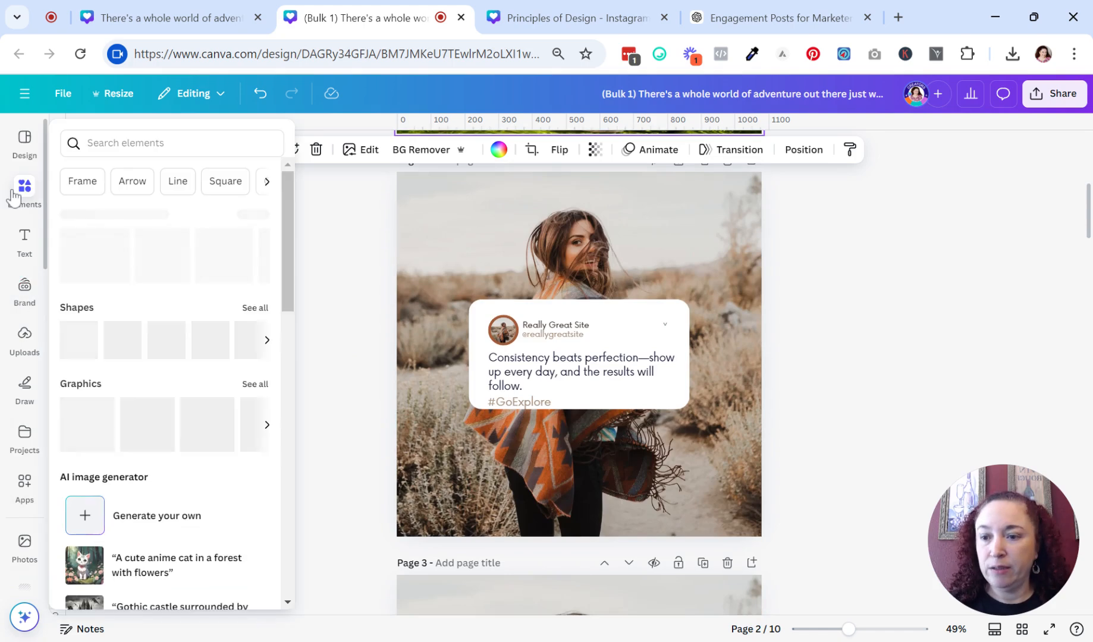
{"action": "left_click", "coordinate": [24, 437]}
{"action": "left_click", "coordinate": [22, 541]}
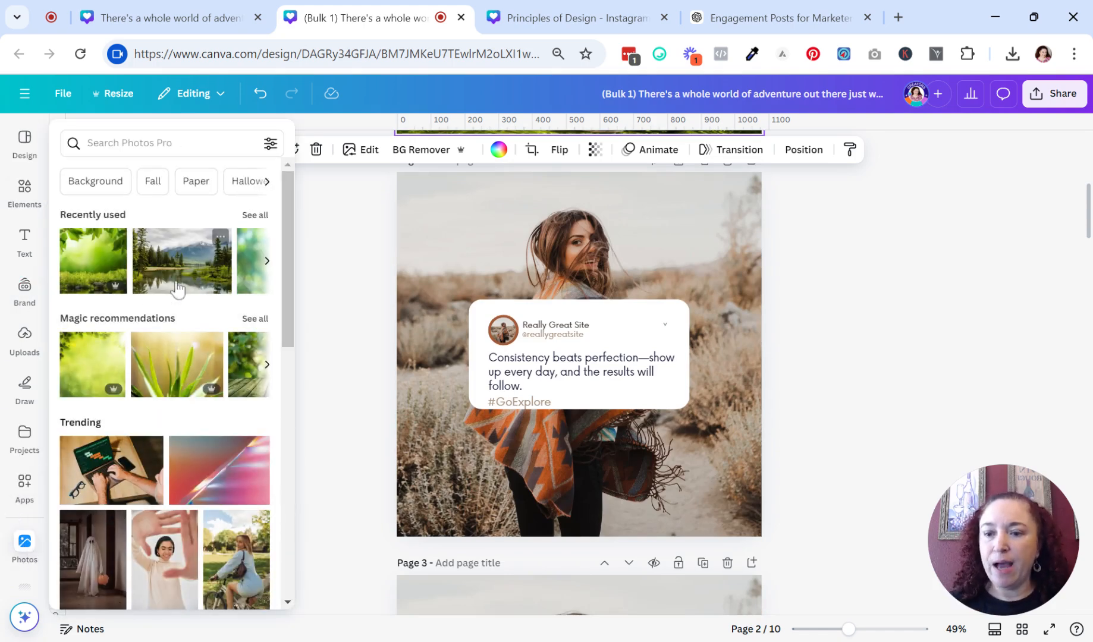
{"action": "left_click", "coordinate": [252, 279]}
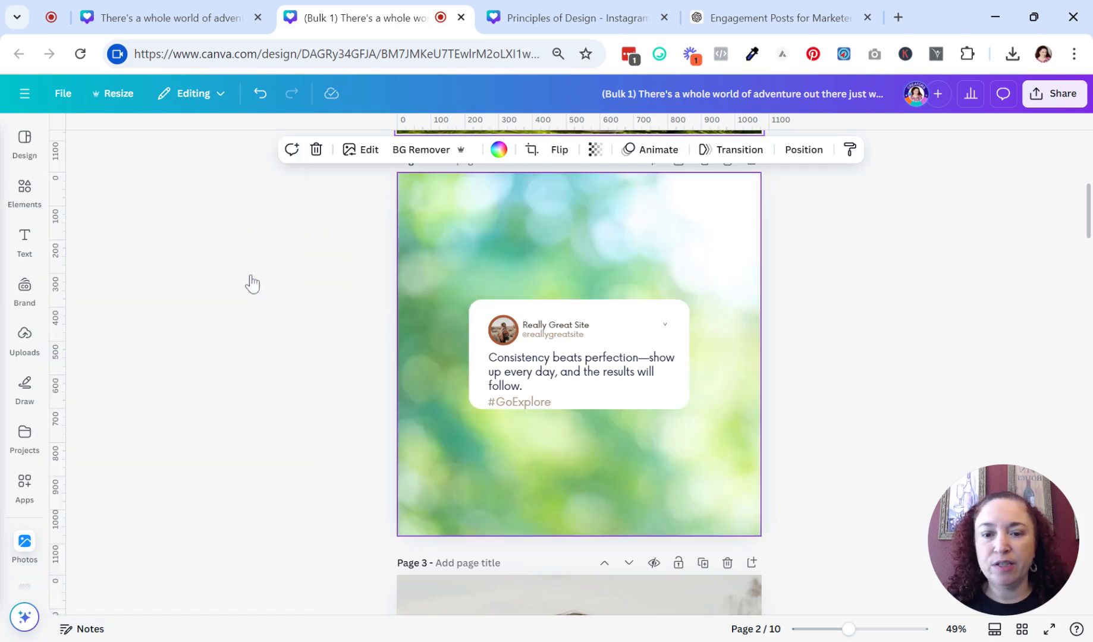
{"action": "left_click", "coordinate": [797, 350]}
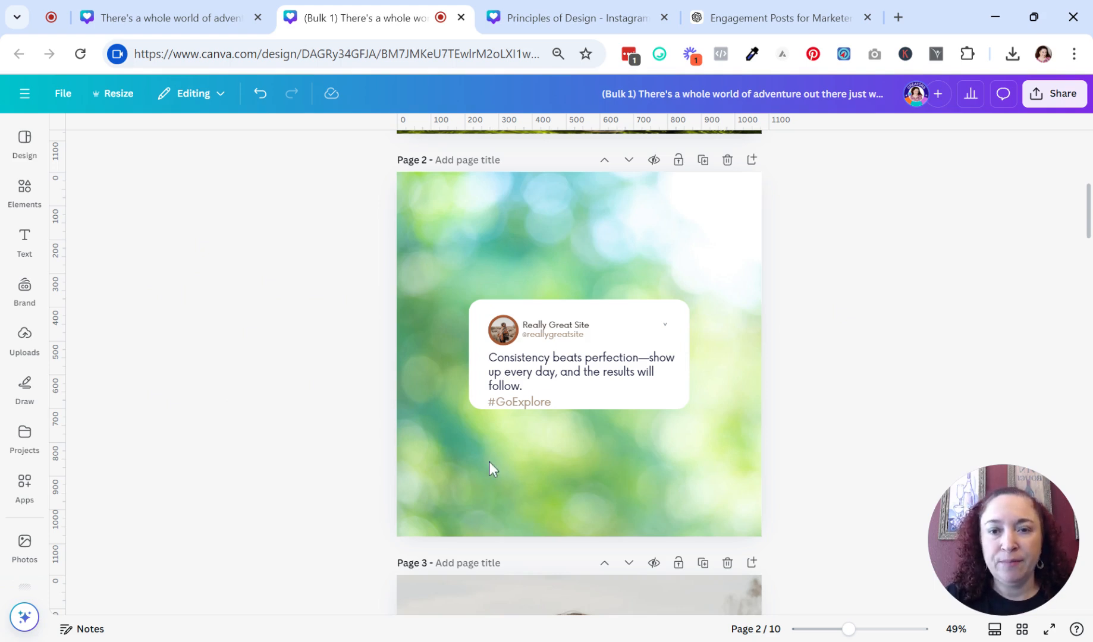
{"action": "scroll", "coordinate": [288, 439], "scroll_direction": "up", "scroll_amount": 3}
{"action": "scroll", "coordinate": [288, 439], "scroll_direction": "down", "scroll_amount": 2}
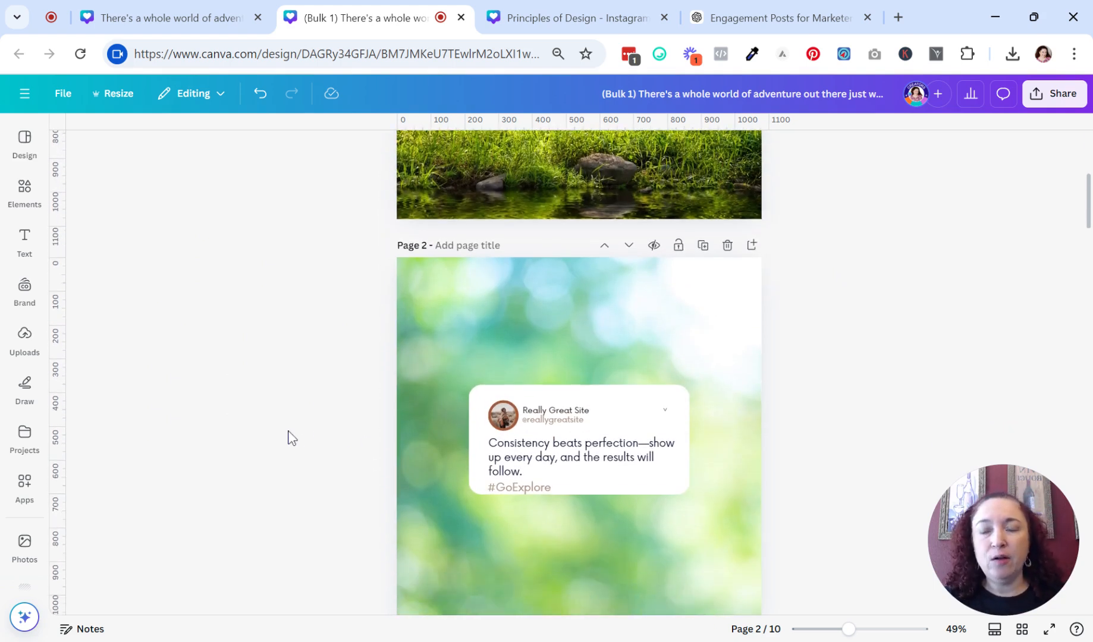